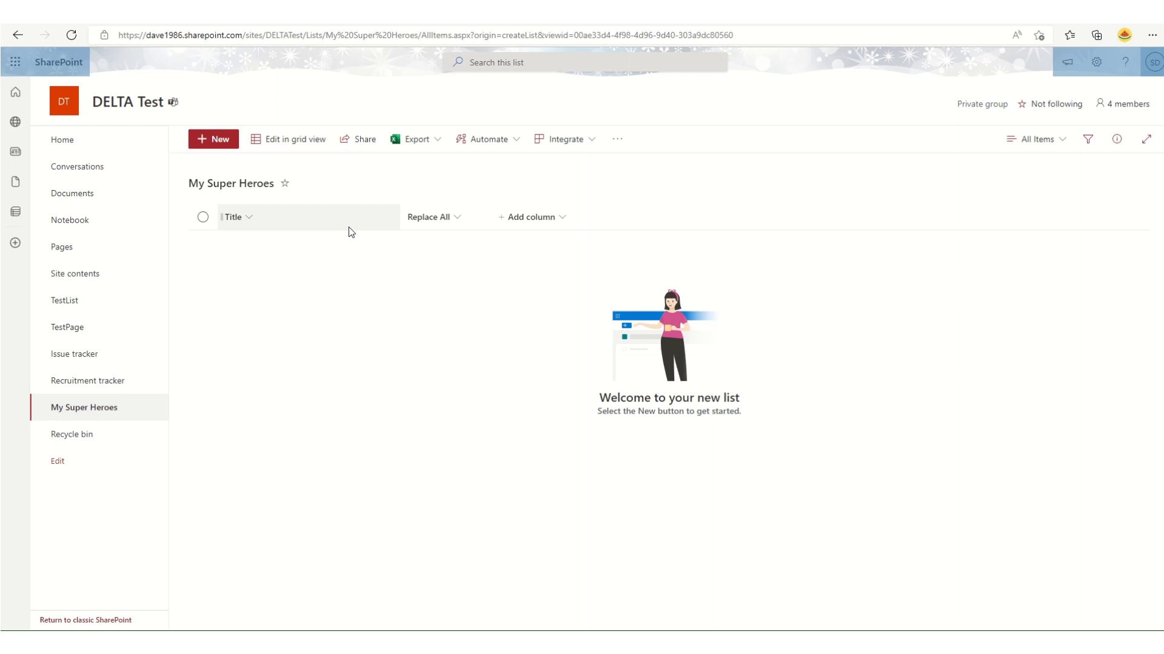
Step: Start a new item titled 'Captain America is the greatest Avengereever!! Captain America is the strongest'
click(1154, 62)
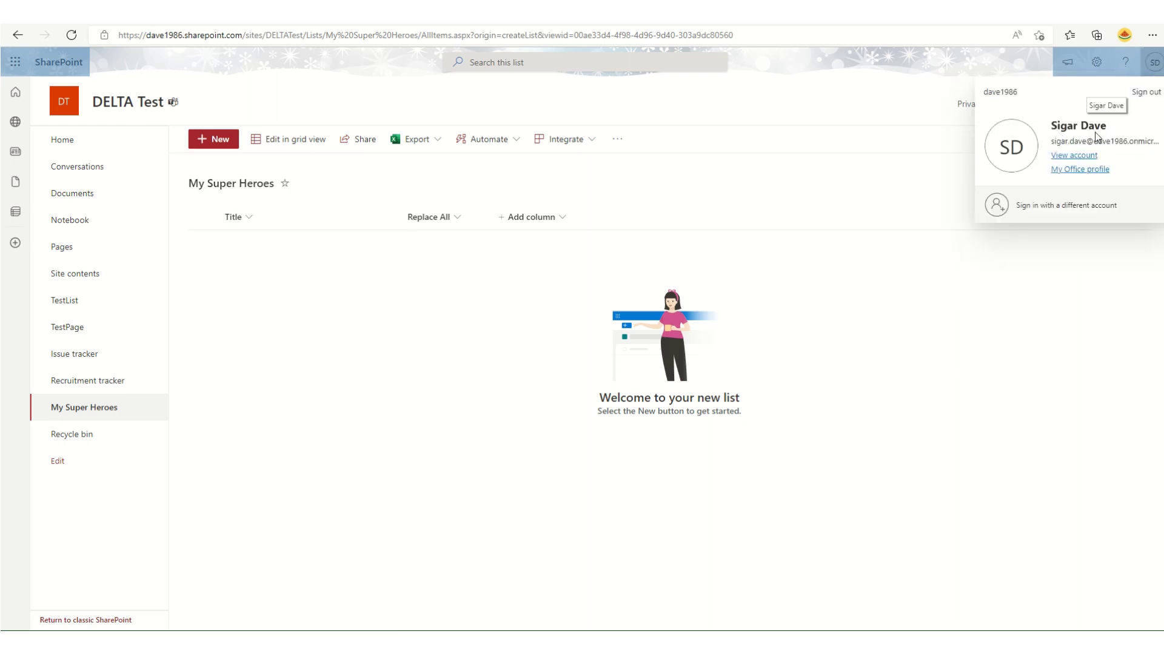
click(441, 424)
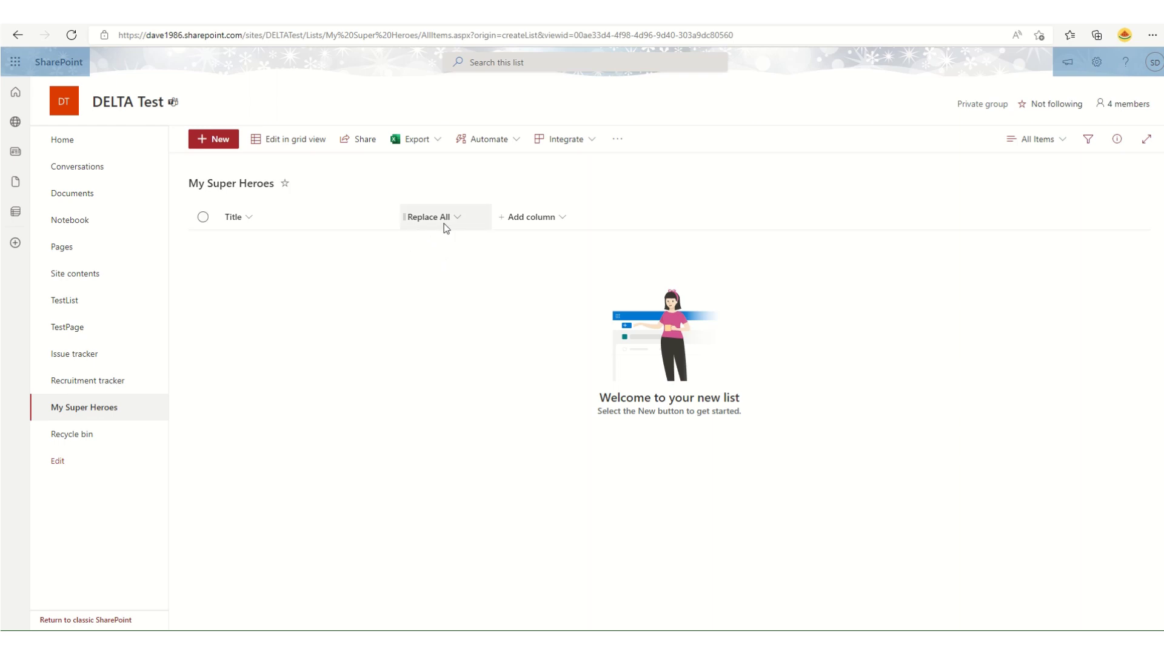
click(221, 140)
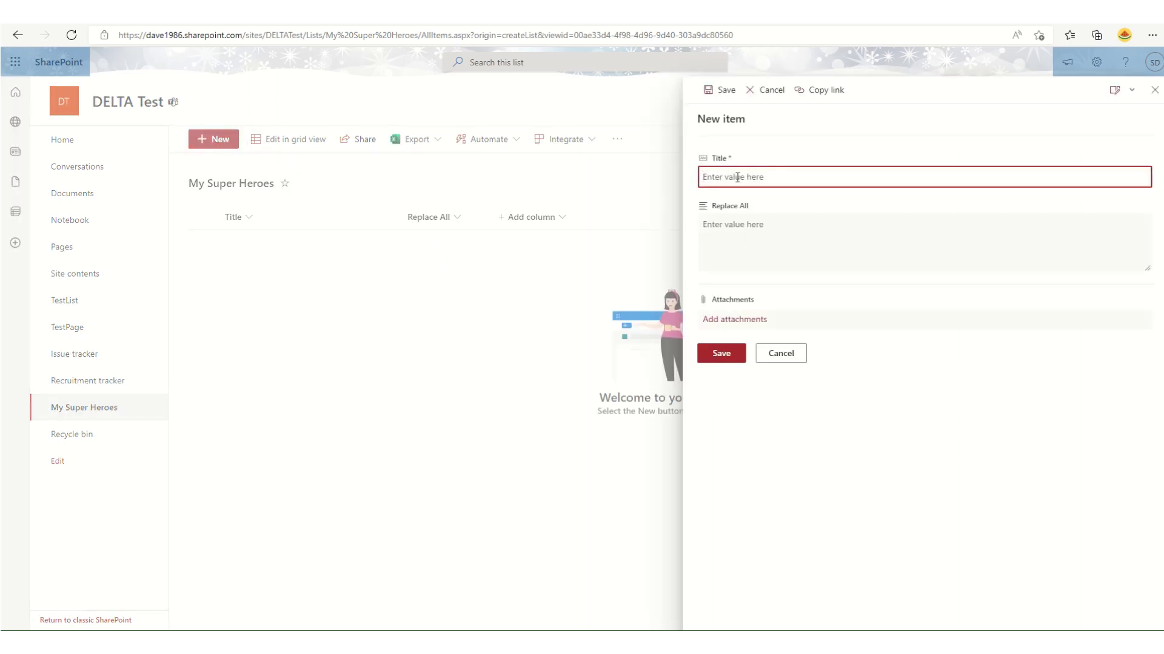
text(Captain America is the greatest Avengereever!! Captain America is the strongest)
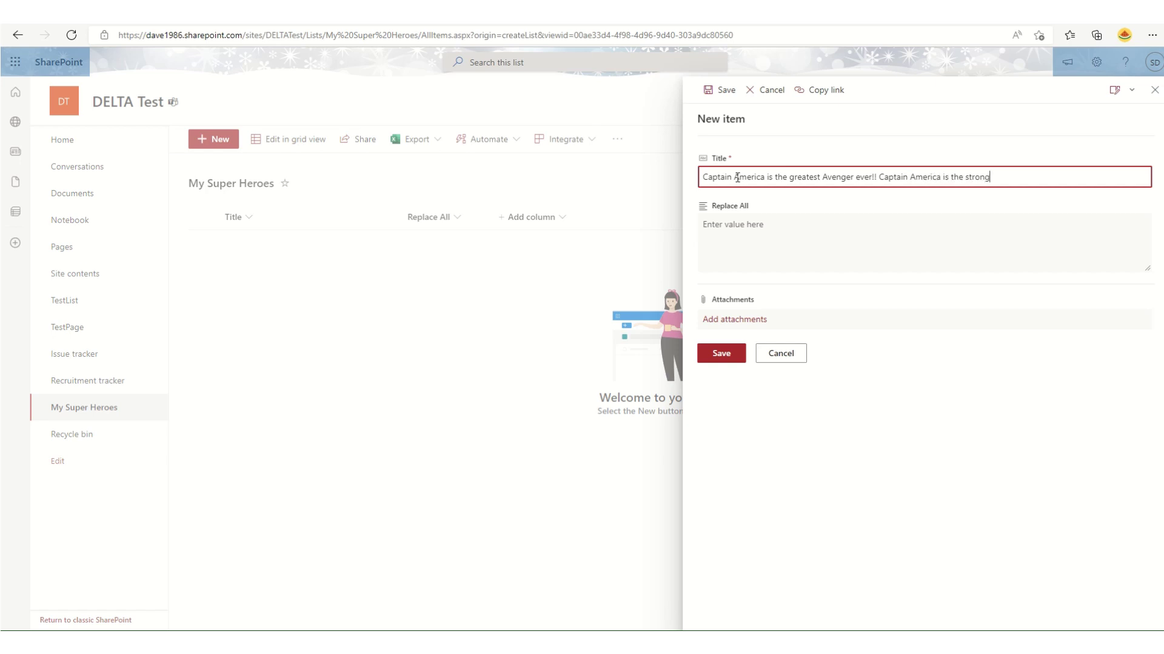
key(ctrl+a)
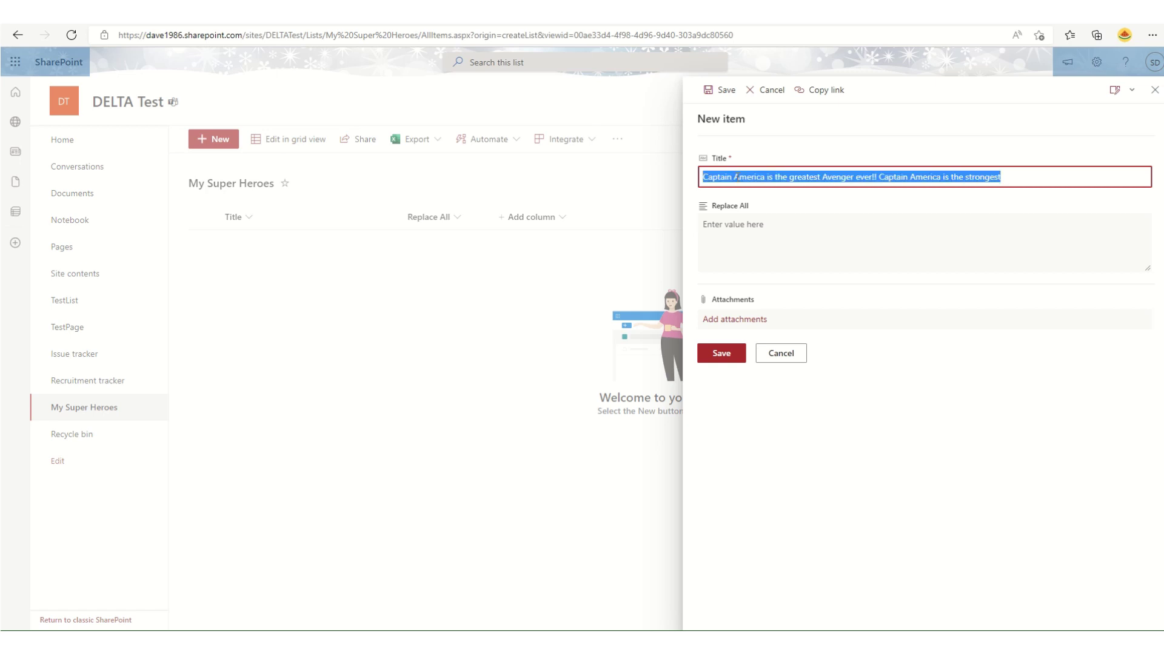
Step: Enter Replace All text 'Captain America is the greatest and Captain America is so cool!!'
click(771, 246)
text(Captain Am)
text(eric)
text(a is the g)
text(re)
text(etst and)
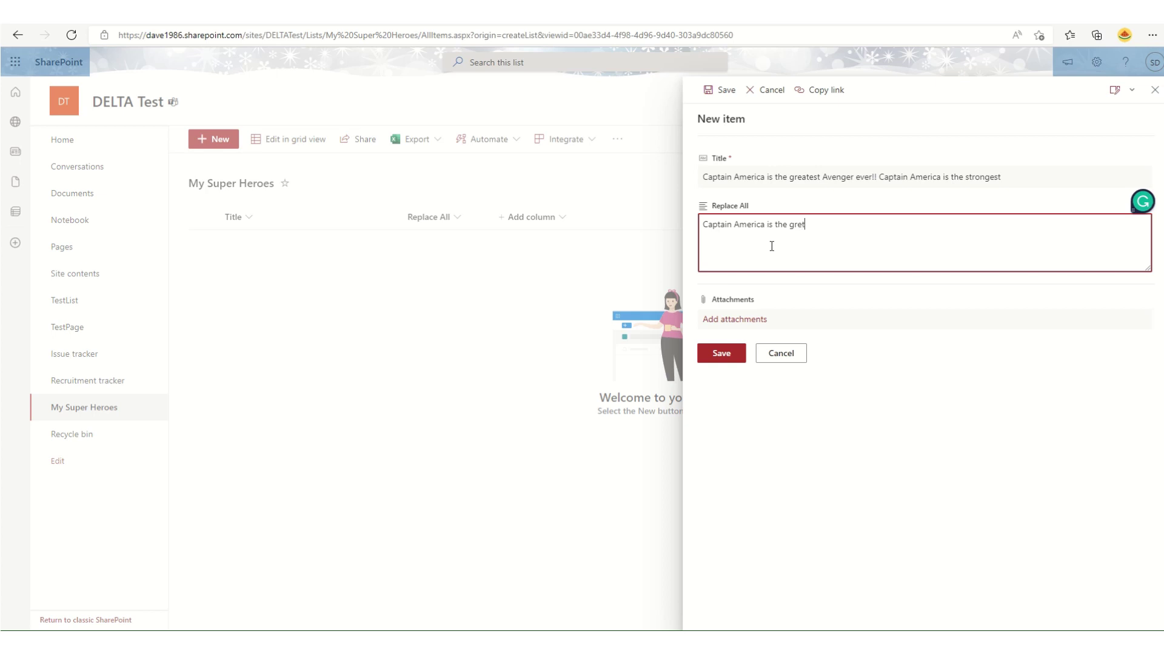
key(BackSpace)
key(BackSpace)
key(BackSpace)
key(BackSpace)
key(BackSpace)
key(BackSpace)
key(BackSpace)
text(est and Captai)
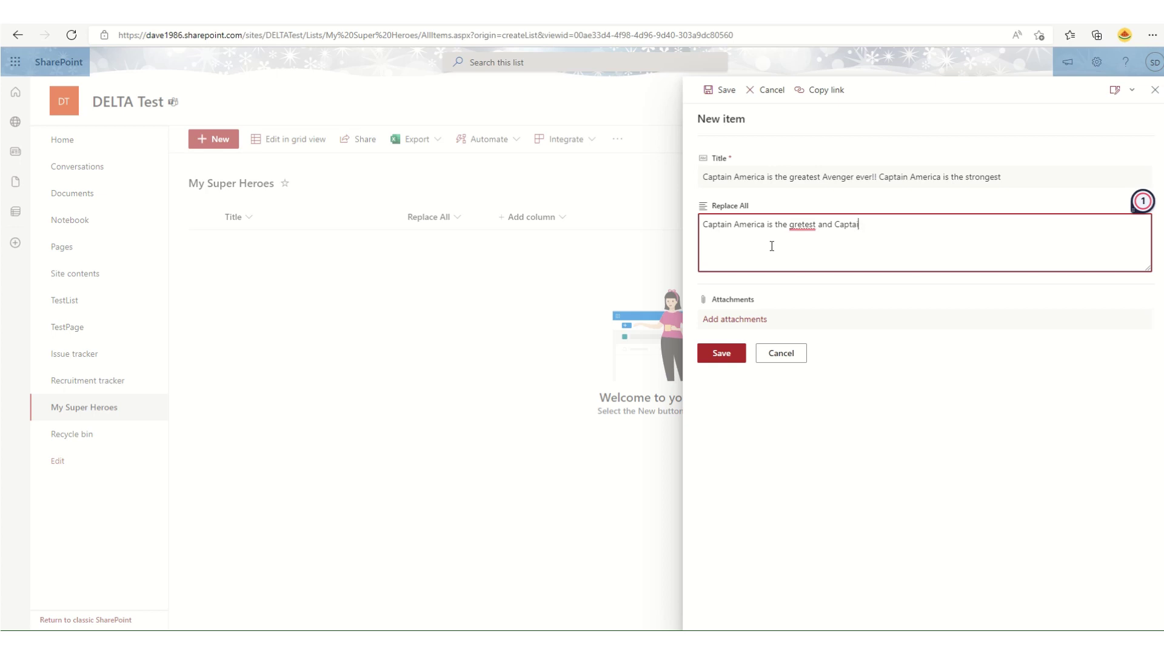
text(n America is so cool!!)
Step: Save the new item and open the Replace All column's formatting in advanced mode
click(721, 359)
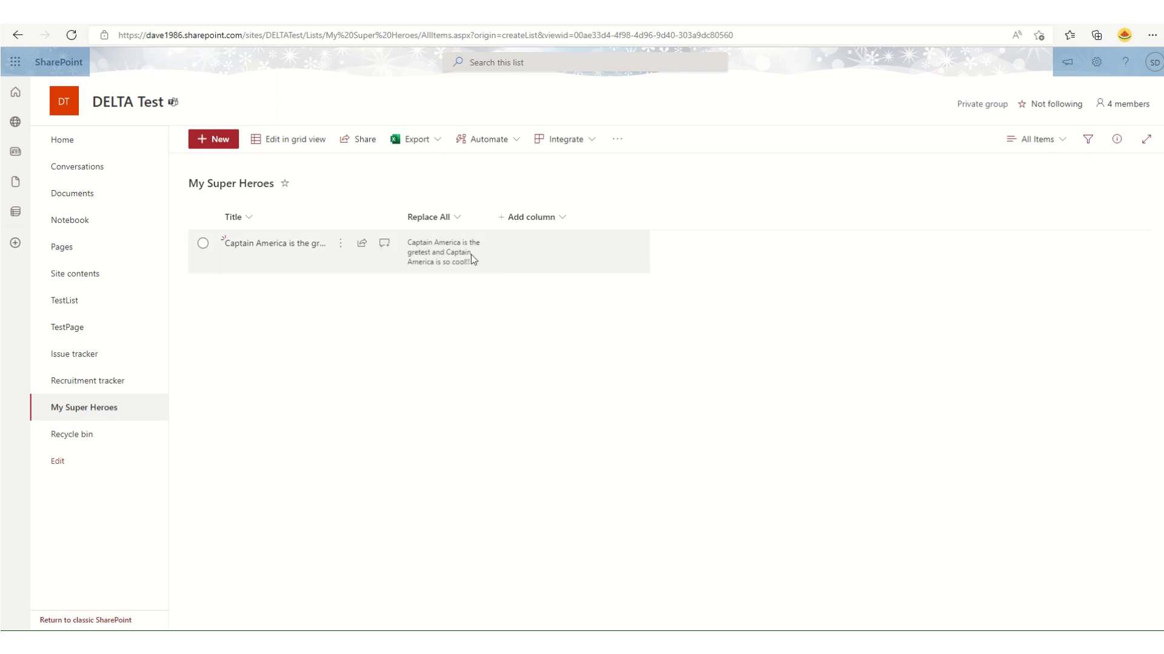
click(458, 218)
mouse_move(467, 241)
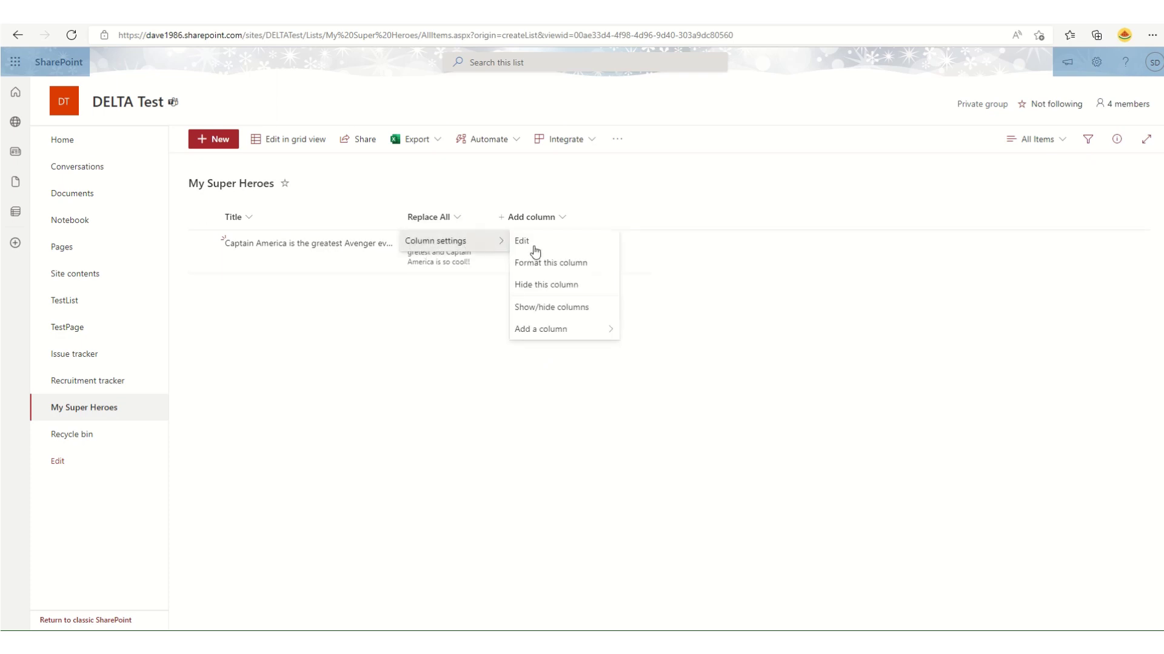
click(552, 263)
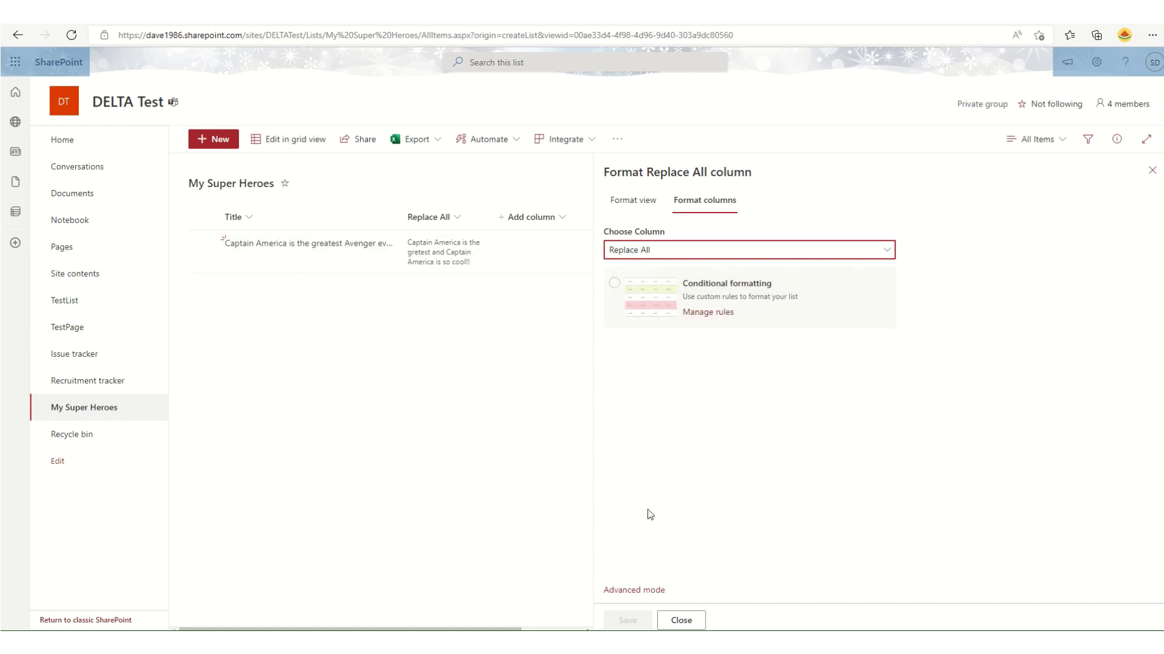
click(624, 591)
Step: Replace the column JSON with the prepared replaceAll snippet, highlighting txtContent and replaceAll
click(709, 483)
key(ctrl+a)
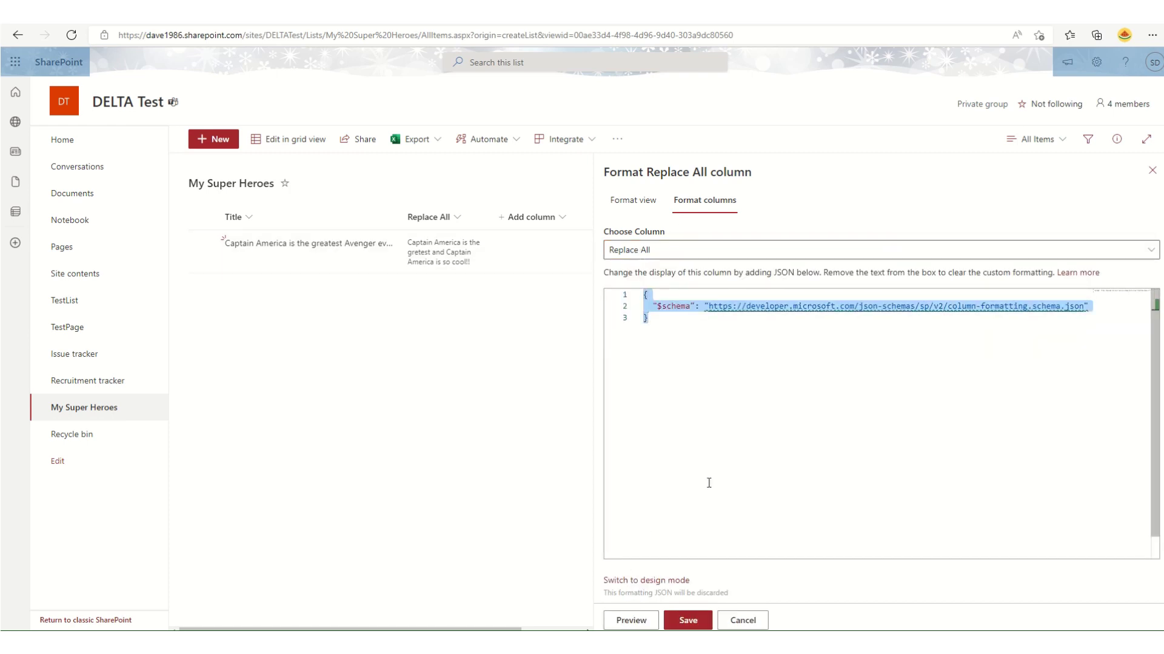
key(super+v)
click(720, 387)
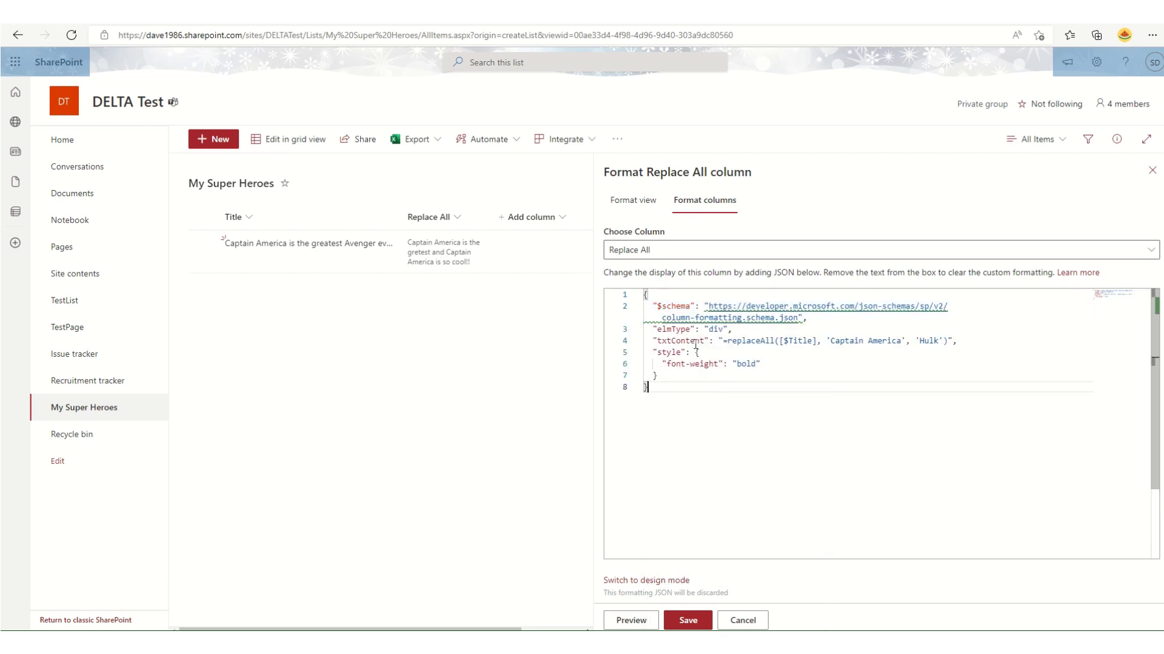
double_click(665, 342)
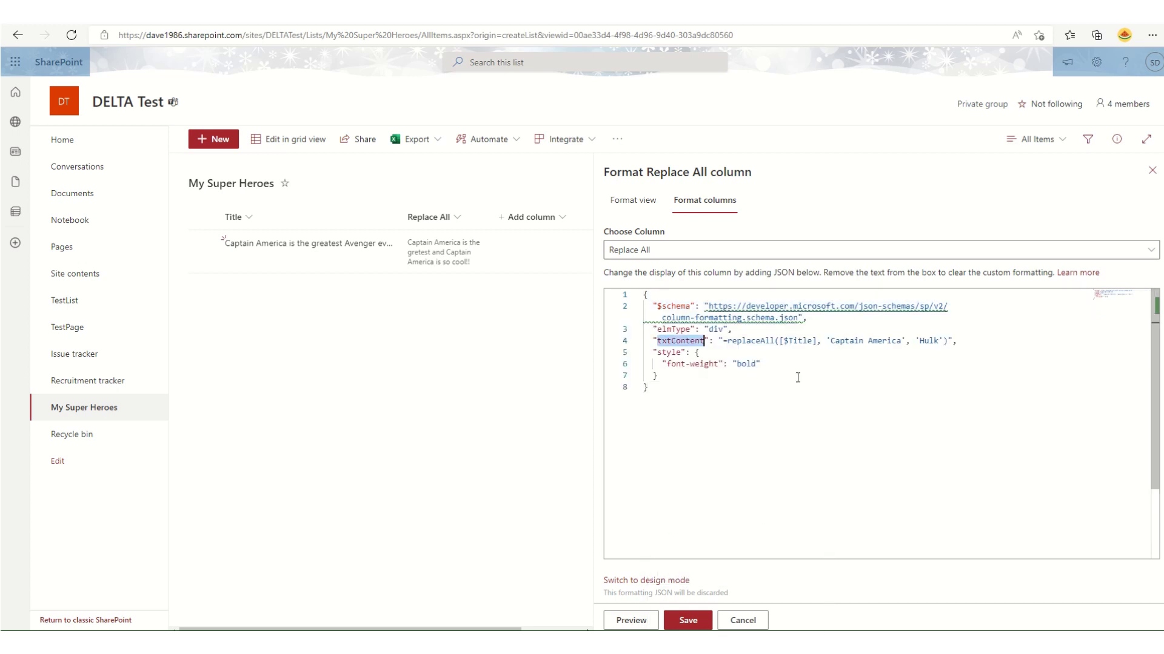
double_click(755, 342)
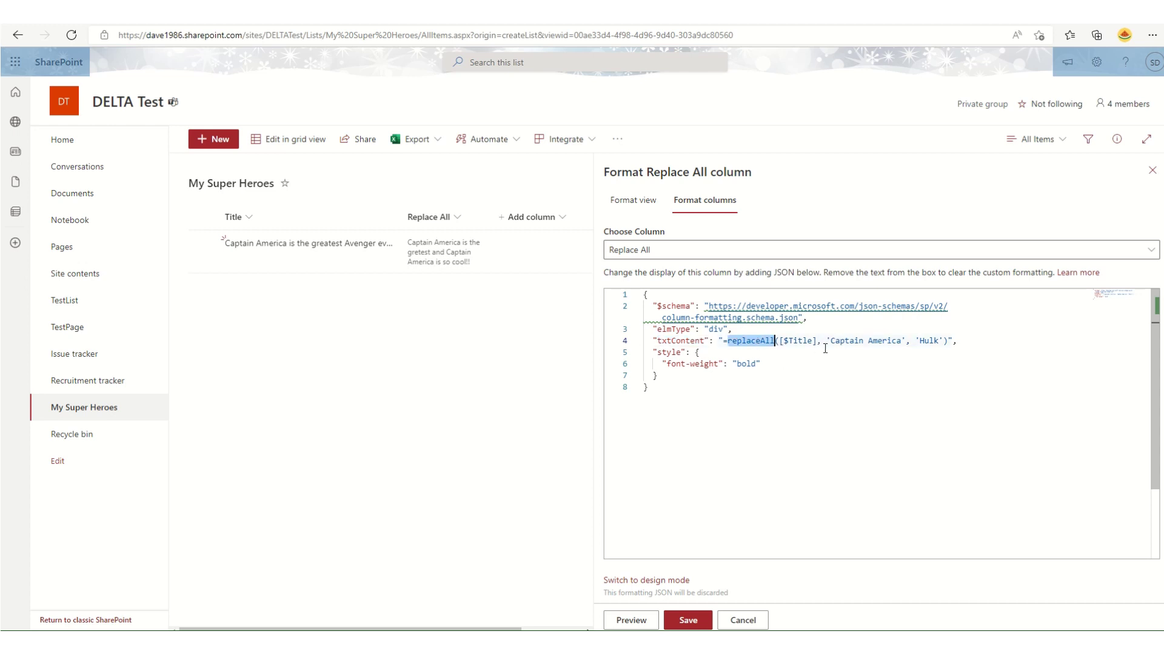
Step: Highlight [$Title] and 'Hulk' in the JSON, then save the column format
click(787, 352)
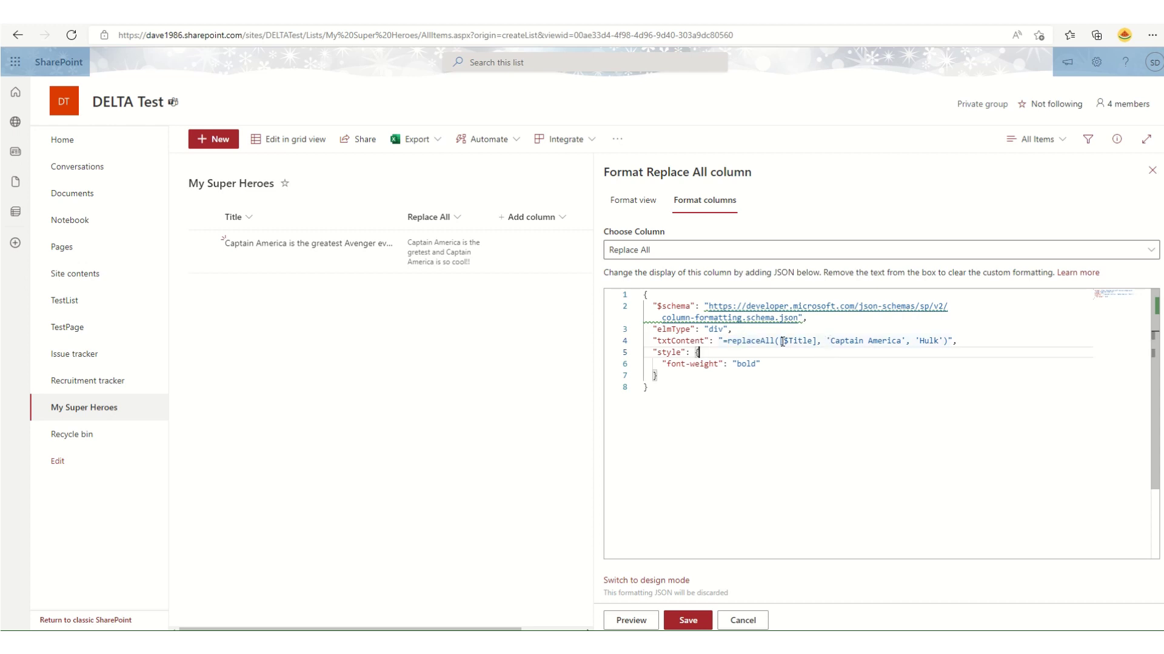
drag(782, 342, 905, 341)
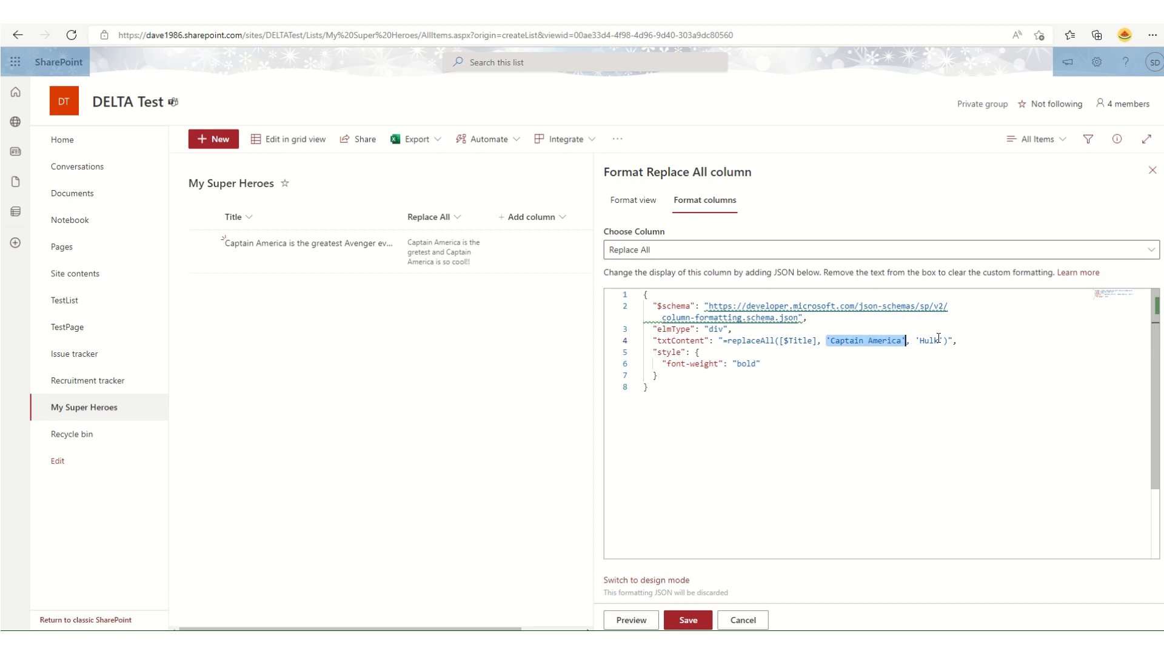
double_click(937, 341)
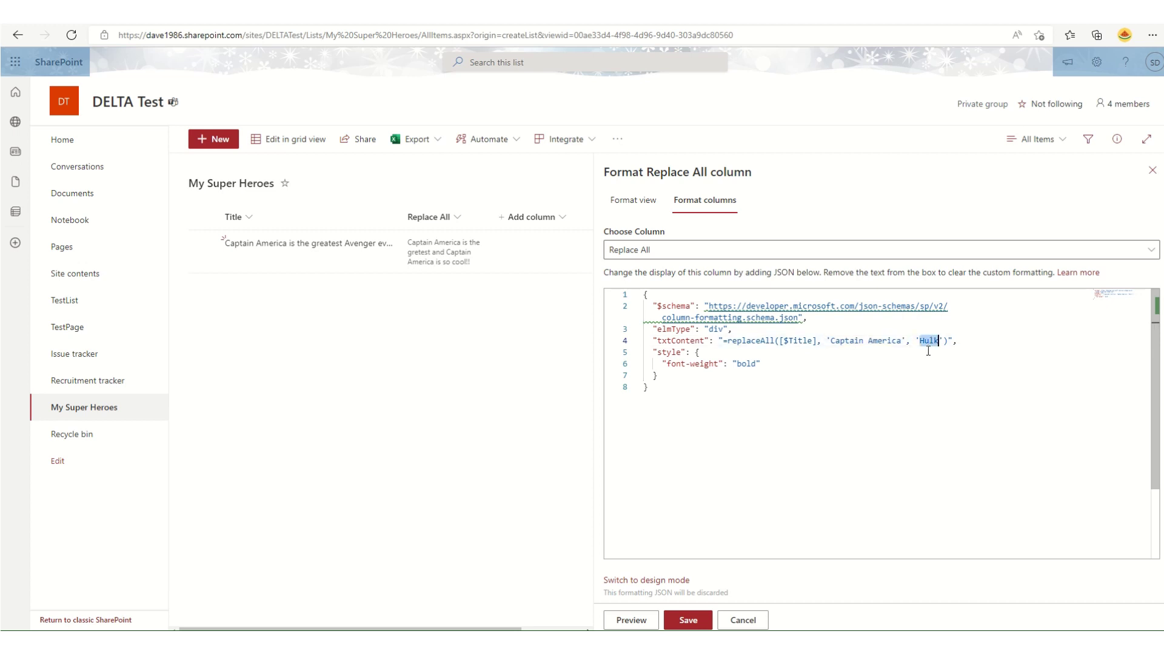
click(885, 439)
click(698, 621)
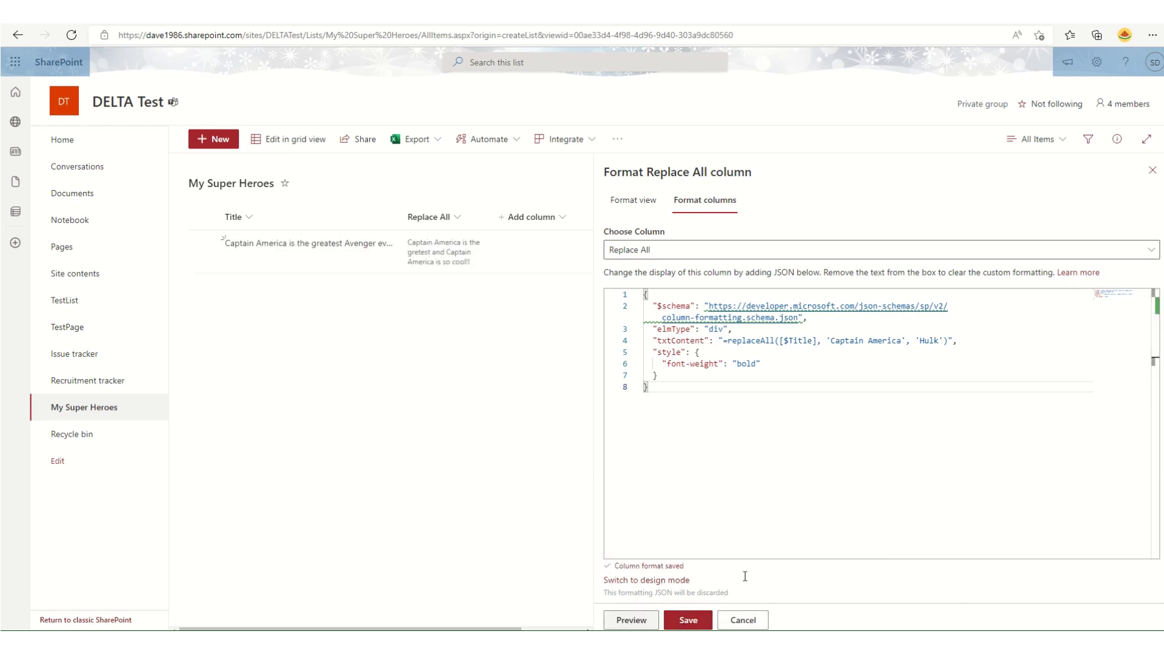
click(1151, 172)
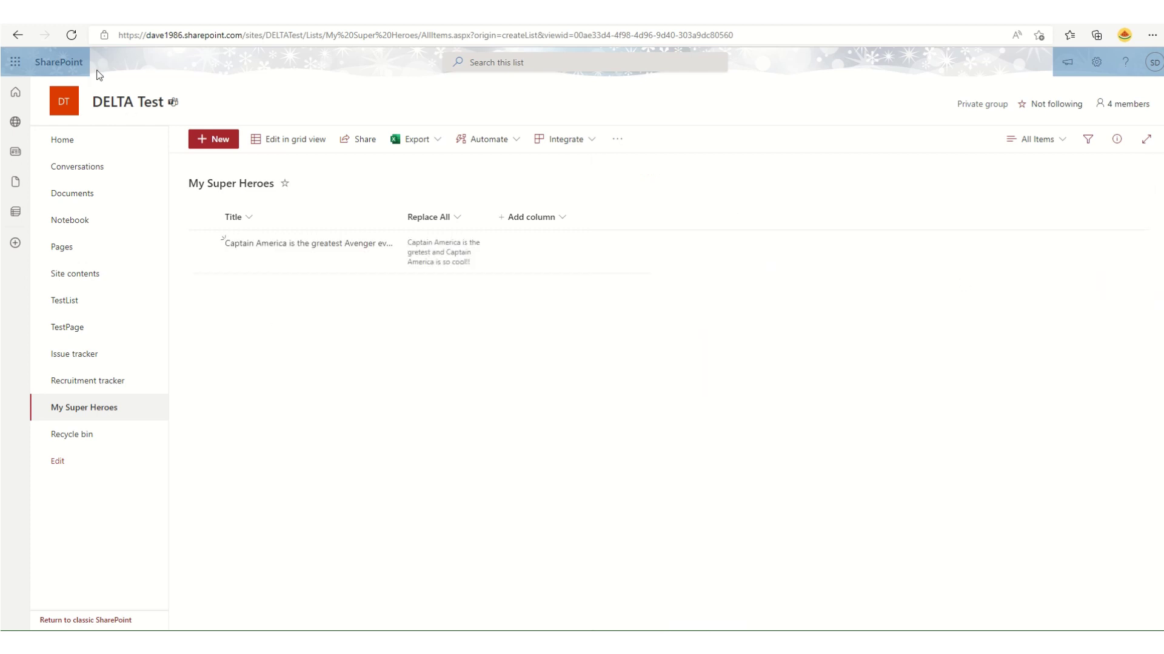
Step: Refresh the list page so Replace All shows the bold Hulk sentence
click(72, 34)
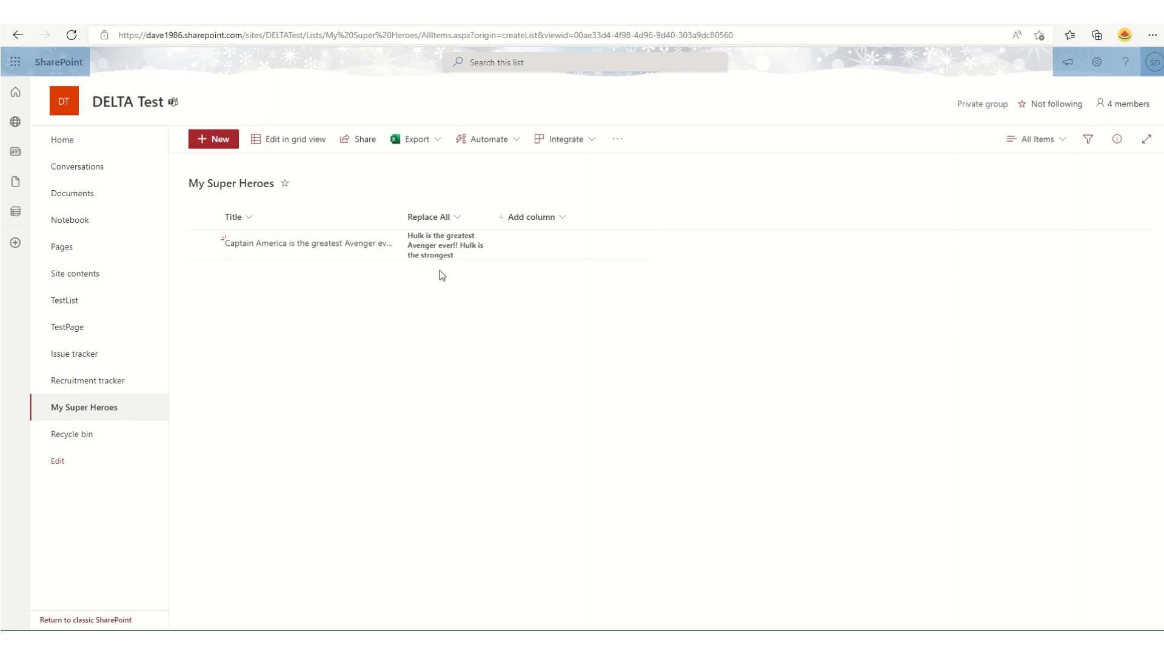
Step: Change 'Hulk' to 'Captain Marvel' in the Replace All column JSON and save it
click(457, 215)
mouse_move(465, 240)
click(539, 263)
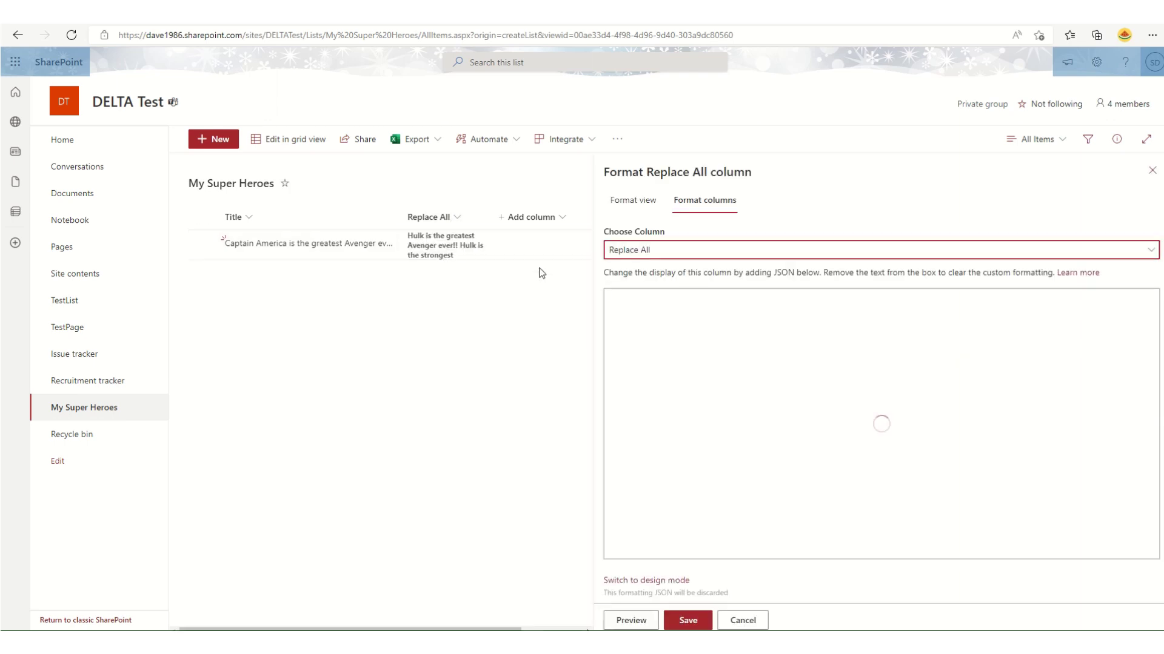
click(850, 353)
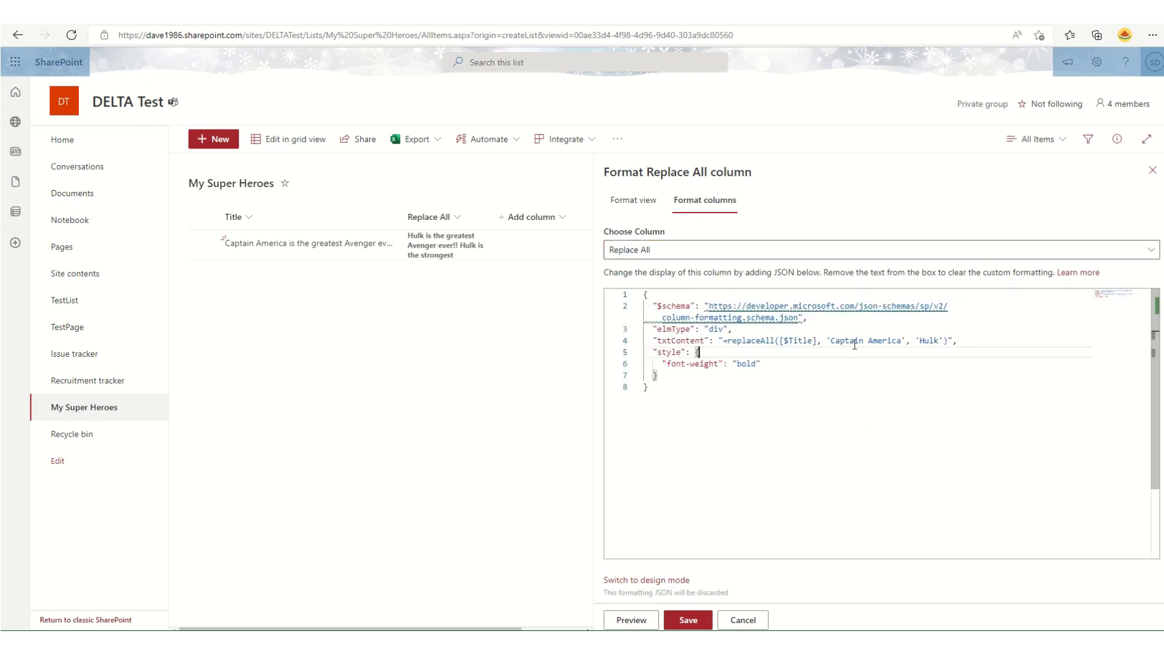
double_click(929, 341)
text(Captain Ma)
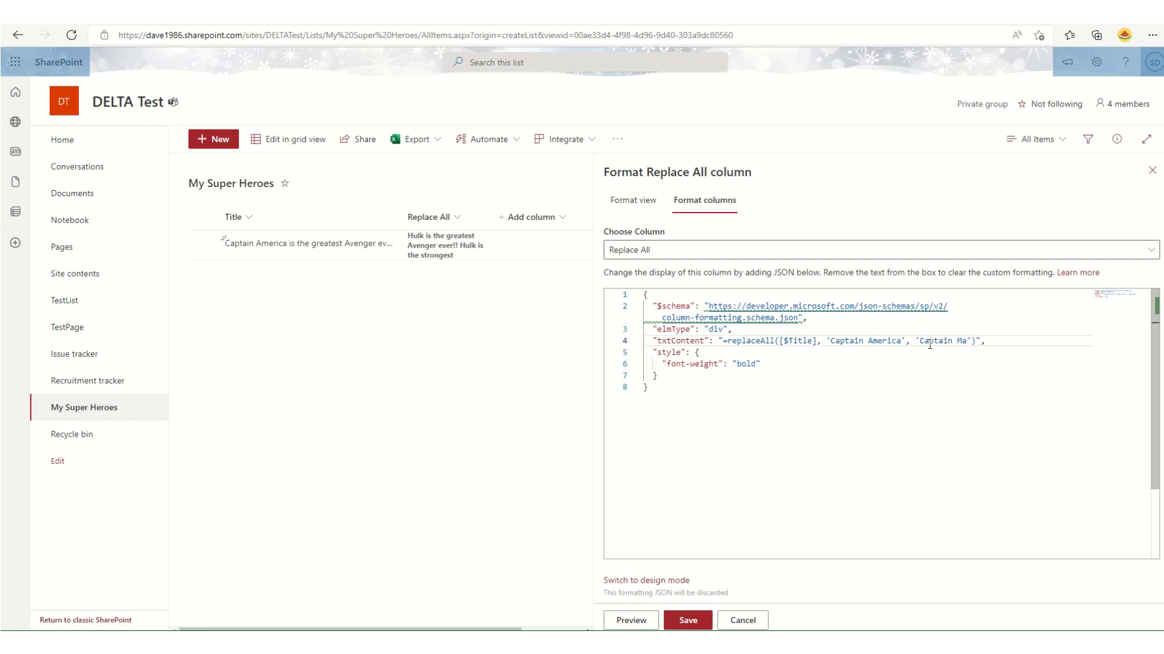
text(rvel)
key(Down)
click(697, 621)
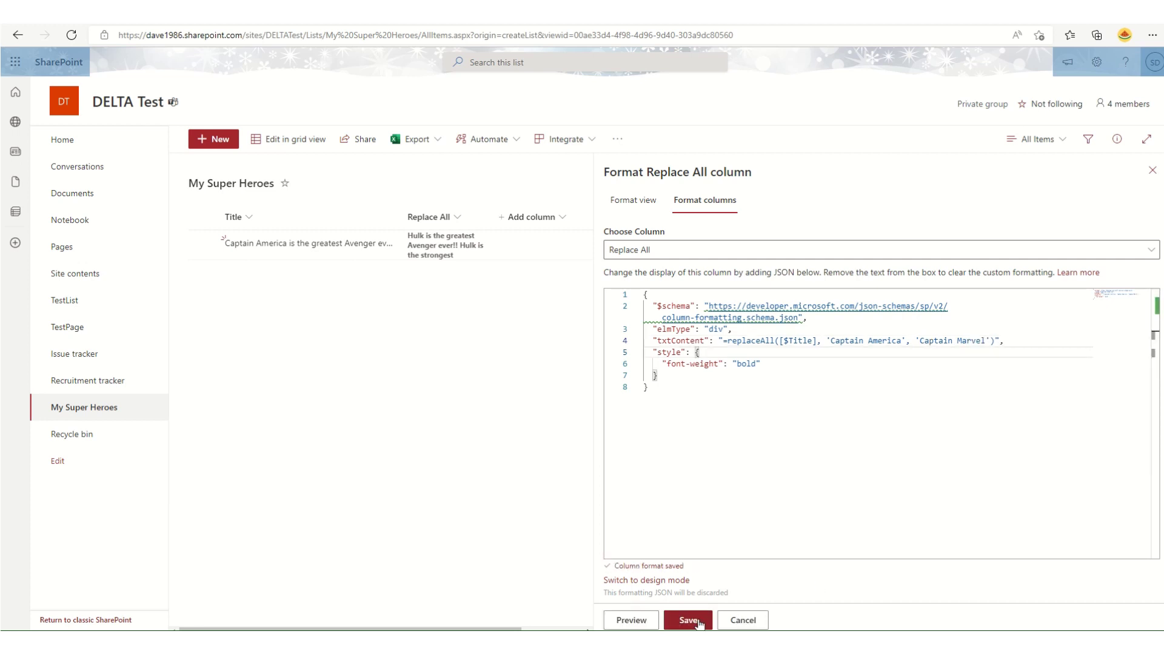
click(1152, 170)
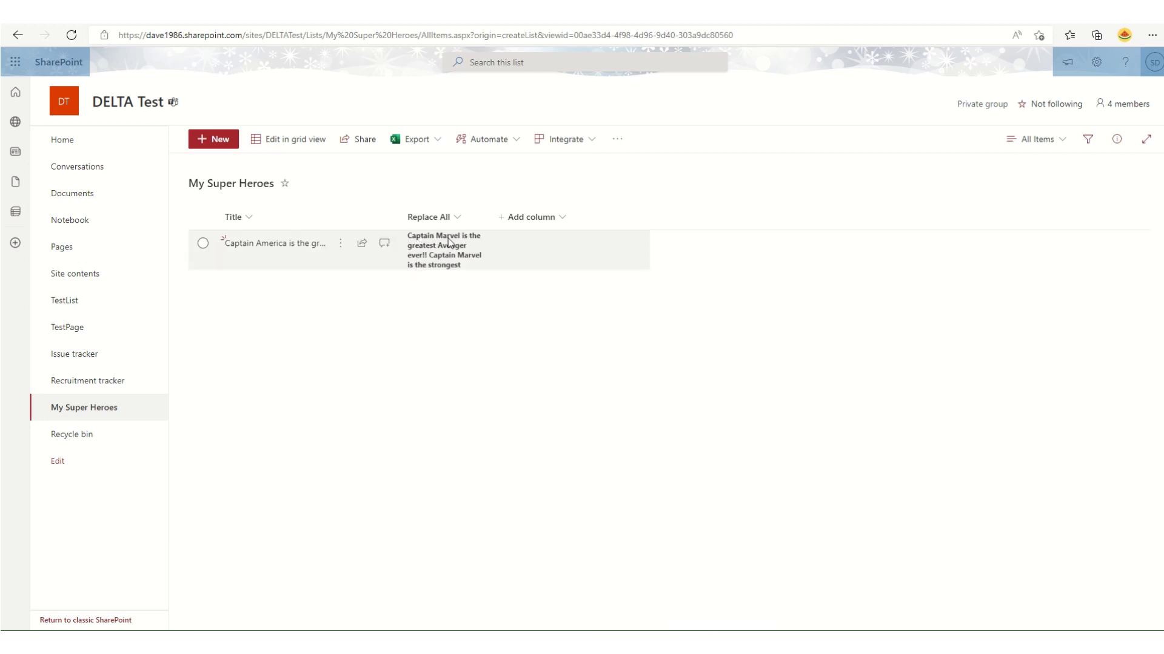